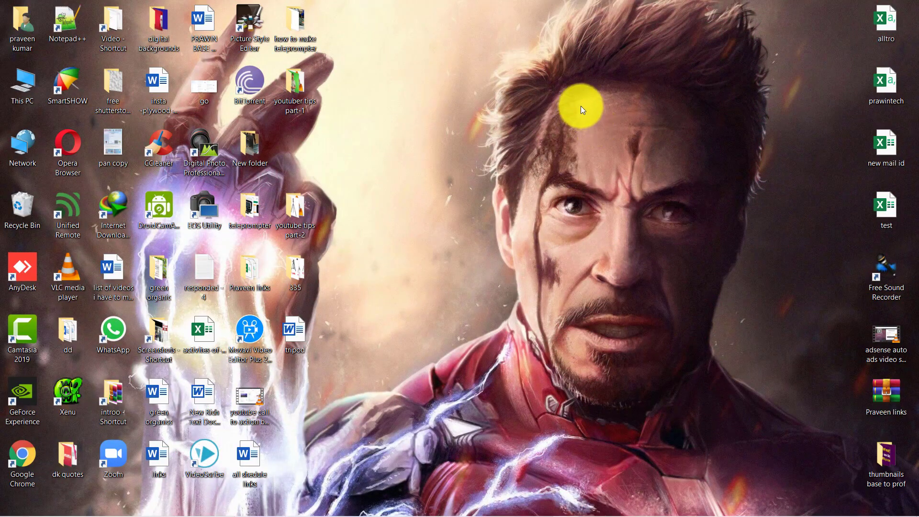
Bring back the prefinal teleprompter app video's upload dialog in Chrome.
{"action": "left_click", "coordinate": [383, 509]}
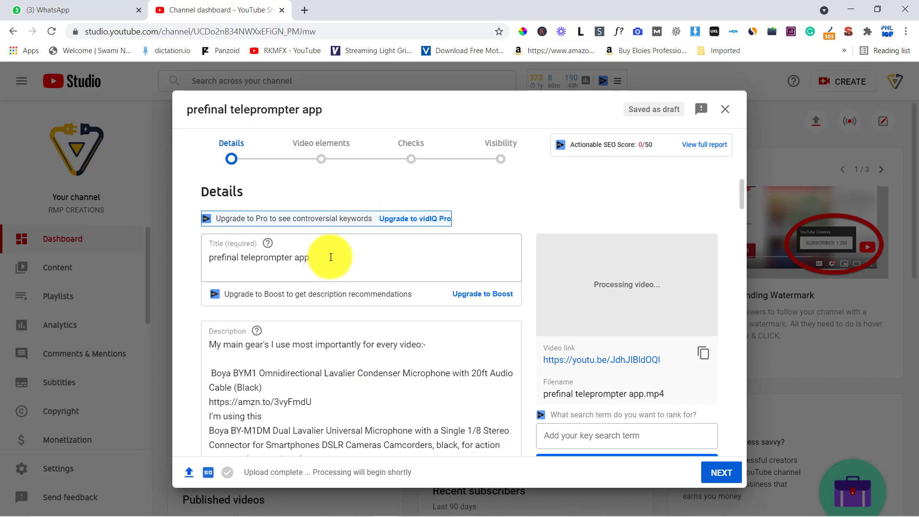
{"action": "scroll", "coordinate": [357, 258], "scroll_direction": "down", "scroll_amount": 4}
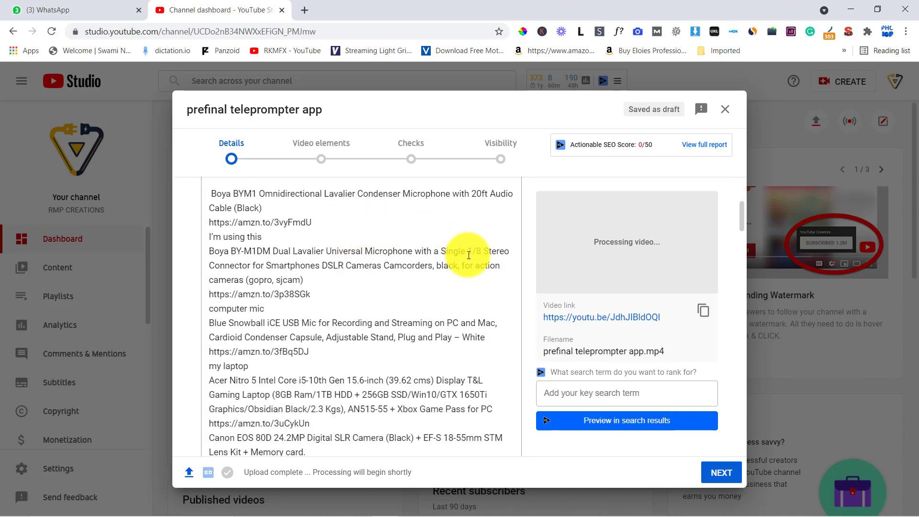
{"action": "scroll", "coordinate": [468, 253], "scroll_direction": "up", "scroll_amount": 4}
{"action": "scroll", "coordinate": [321, 349], "scroll_direction": "down", "scroll_amount": 7}
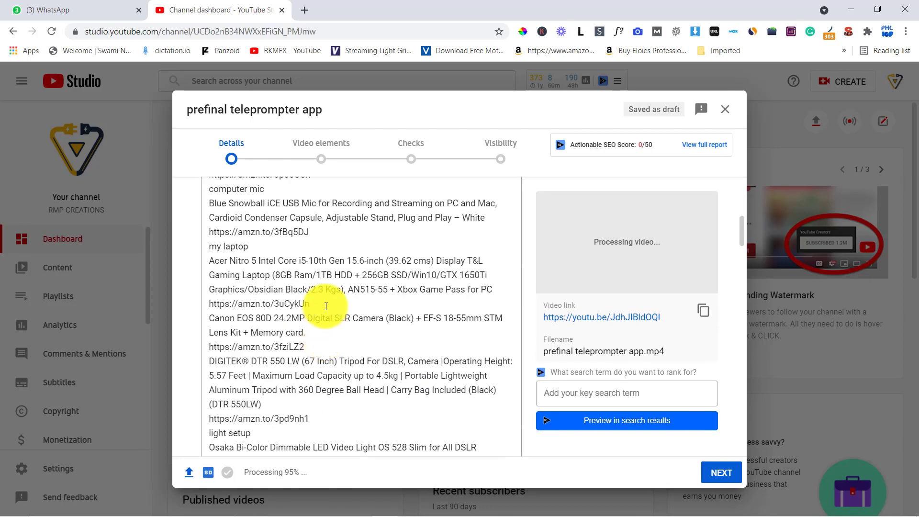
{"action": "scroll", "coordinate": [330, 325], "scroll_direction": "down", "scroll_amount": 5}
Scroll the Details pane to Shorts sampling and uncheck 'Allow people to sample this content'.
{"action": "scroll", "coordinate": [340, 281], "scroll_direction": "down", "scroll_amount": 2}
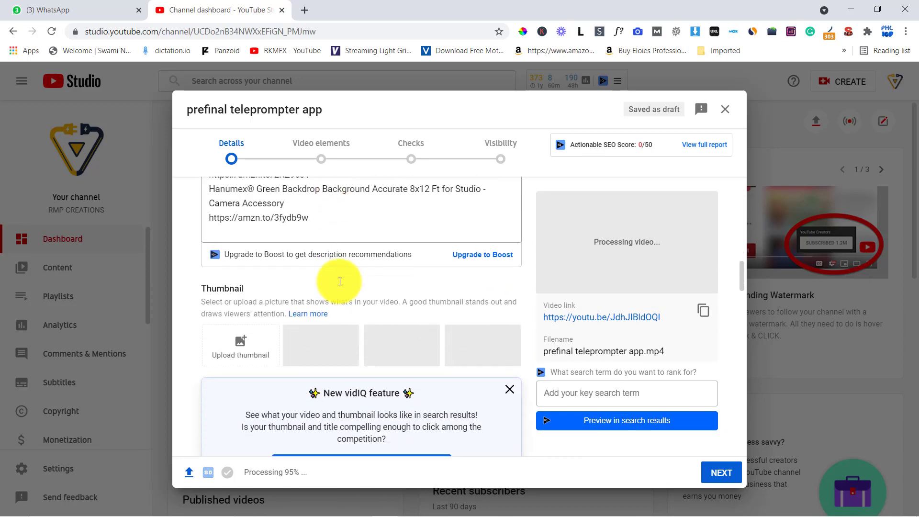
{"action": "scroll", "coordinate": [374, 346], "scroll_direction": "down", "scroll_amount": 4}
{"action": "scroll", "coordinate": [368, 322], "scroll_direction": "down", "scroll_amount": 4}
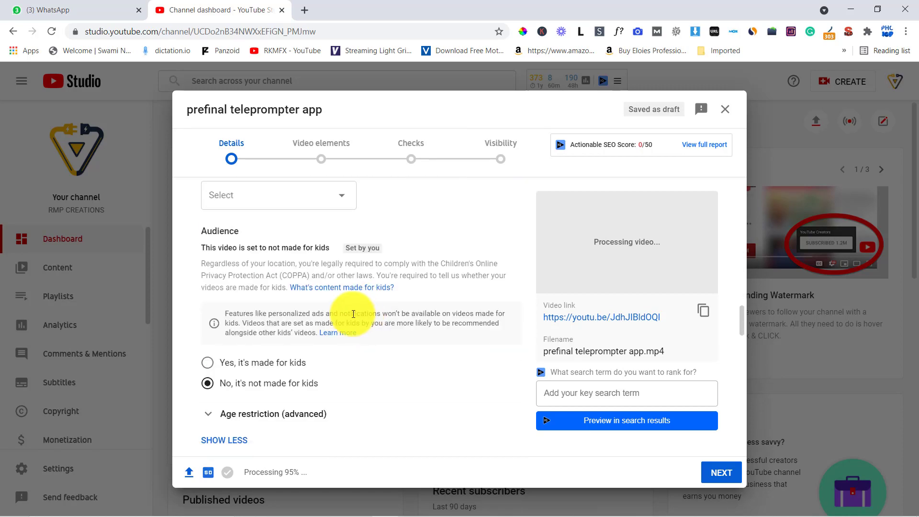
{"action": "scroll", "coordinate": [401, 298], "scroll_direction": "down", "scroll_amount": 2}
{"action": "scroll", "coordinate": [399, 297], "scroll_direction": "down", "scroll_amount": 8}
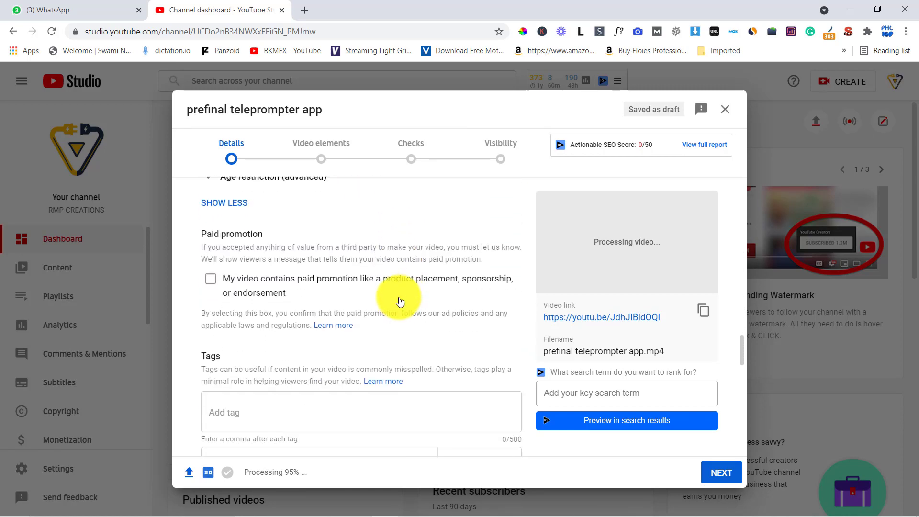
{"action": "scroll", "coordinate": [396, 295], "scroll_direction": "down", "scroll_amount": 7}
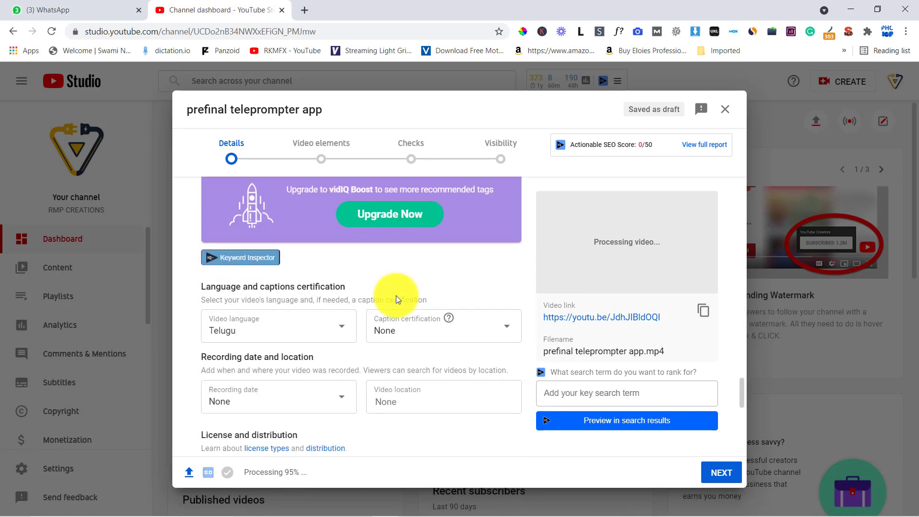
{"action": "scroll", "coordinate": [395, 295], "scroll_direction": "down", "scroll_amount": 2}
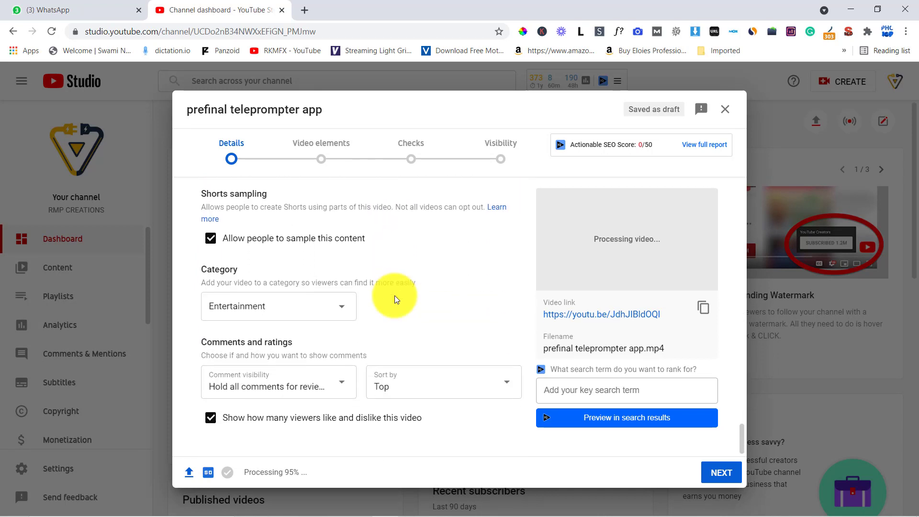
{"action": "scroll", "coordinate": [394, 292], "scroll_direction": "up", "scroll_amount": 2}
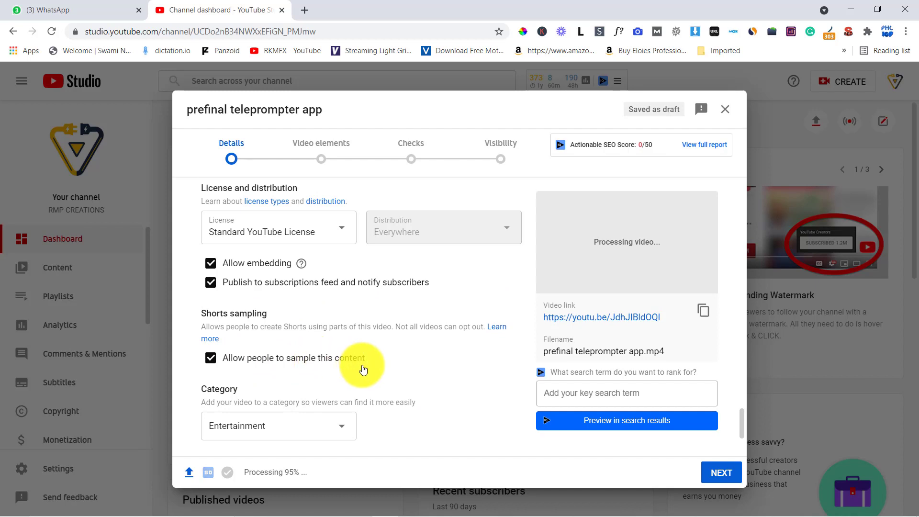
{"action": "left_click", "coordinate": [212, 362]}
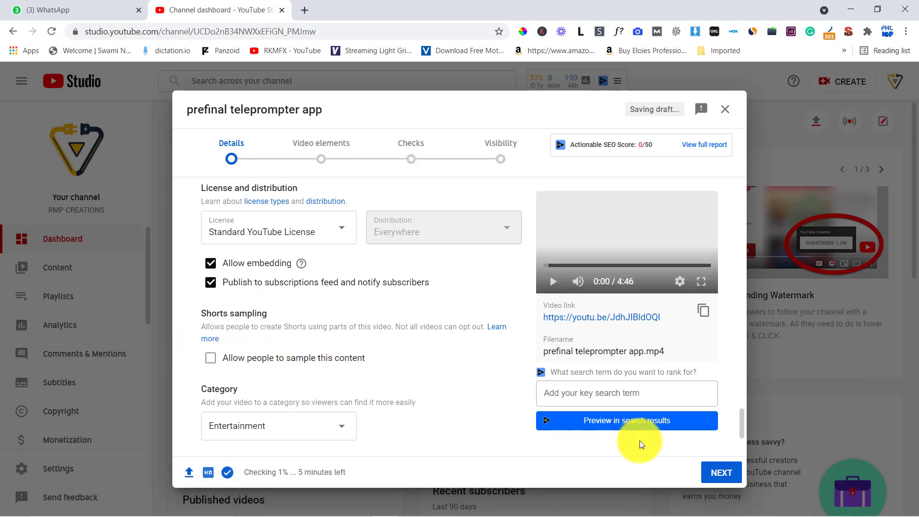
Advance past the Video elements and Checks steps to Visibility.
{"action": "left_click", "coordinate": [720, 474]}
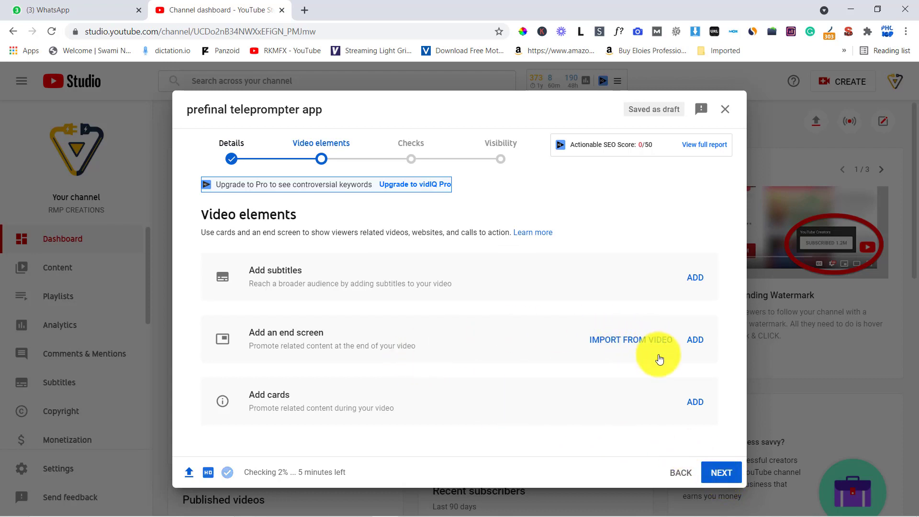
{"action": "left_click", "coordinate": [721, 473]}
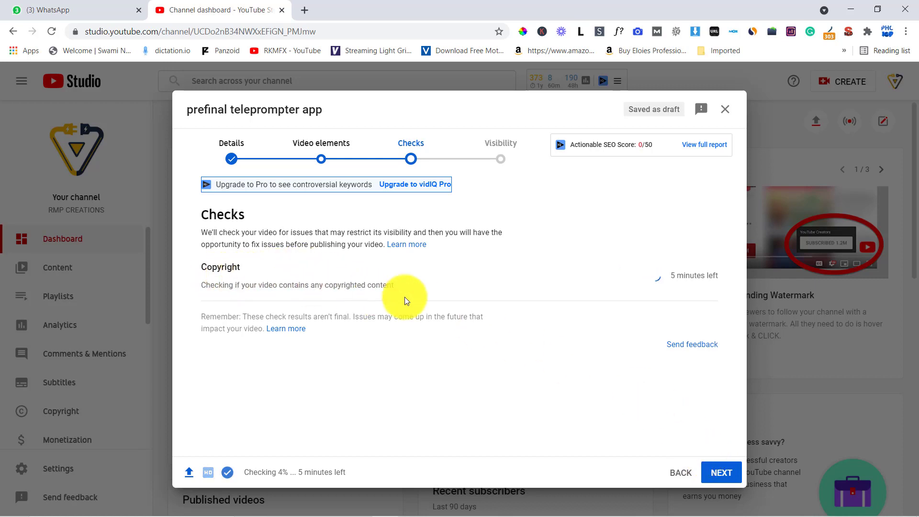
{"action": "left_click", "coordinate": [720, 474]}
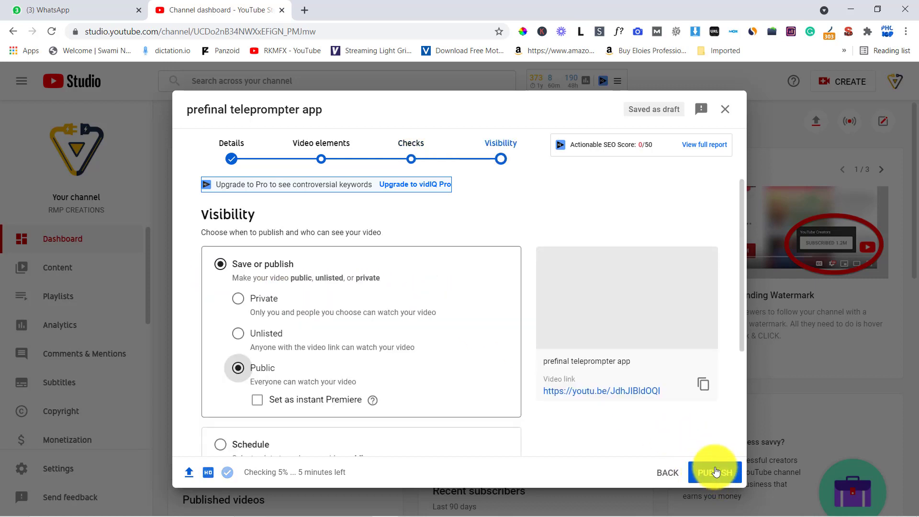
Make the video Private, save it, and go to the Channel content list.
{"action": "left_click", "coordinate": [238, 298]}
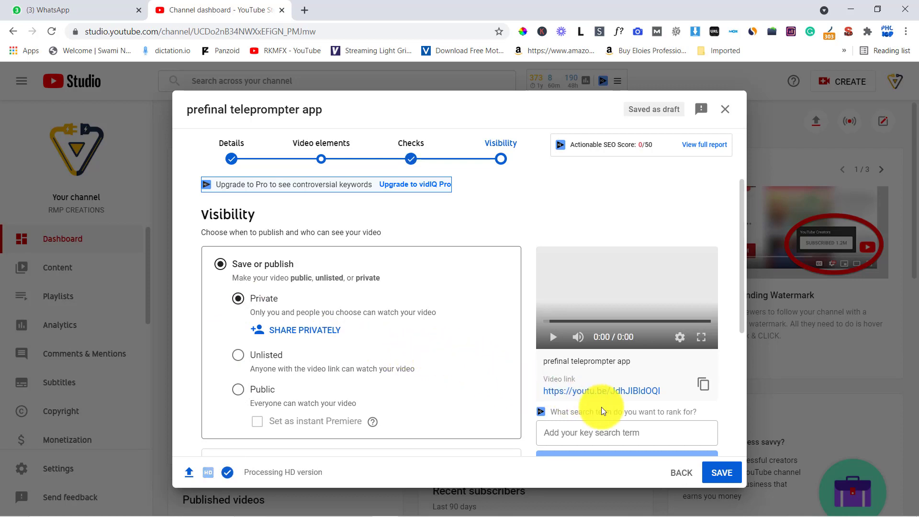
{"action": "left_click", "coordinate": [721, 472]}
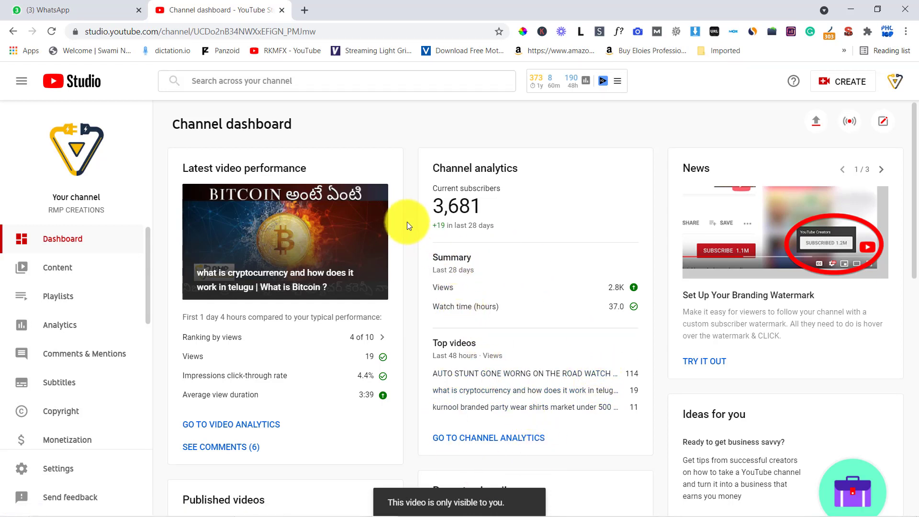
{"action": "left_click", "coordinate": [90, 274]}
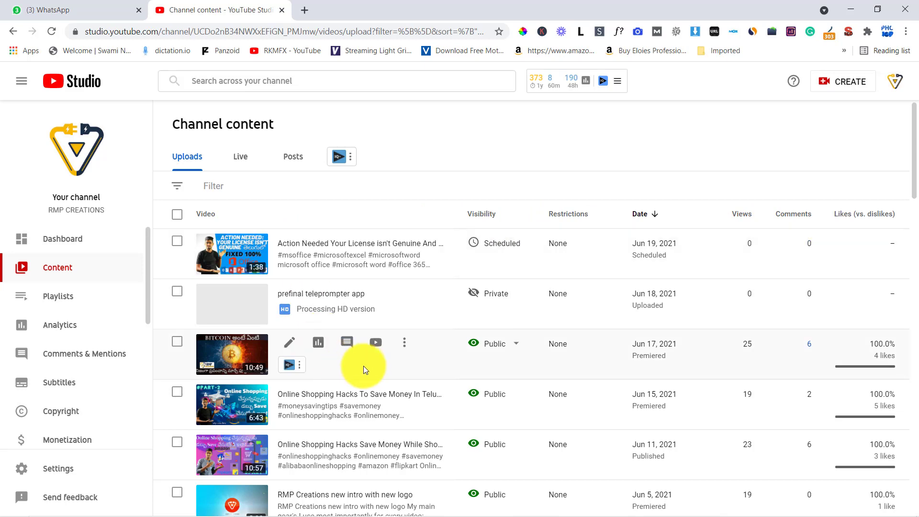
{"action": "scroll", "coordinate": [366, 363], "scroll_direction": "down", "scroll_amount": 1}
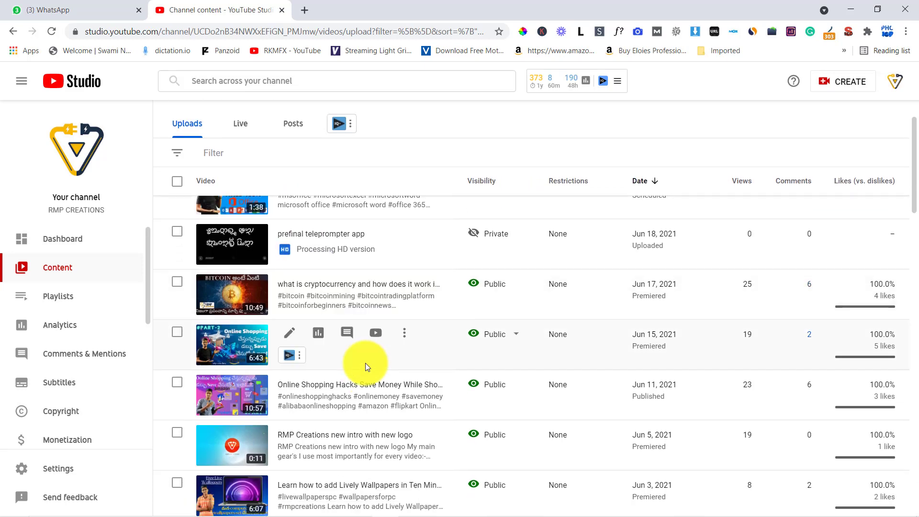
{"action": "scroll", "coordinate": [377, 360], "scroll_direction": "down", "scroll_amount": 6}
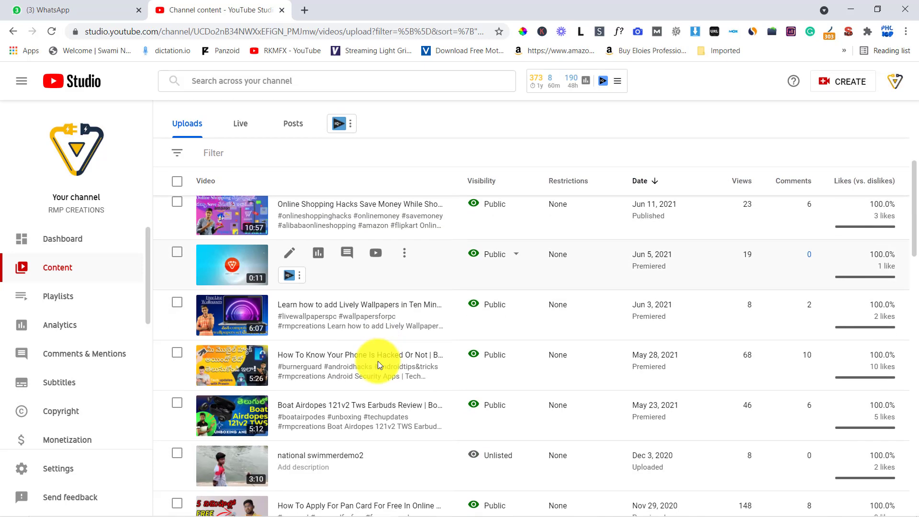
{"action": "scroll", "coordinate": [378, 364], "scroll_direction": "down", "scroll_amount": 3}
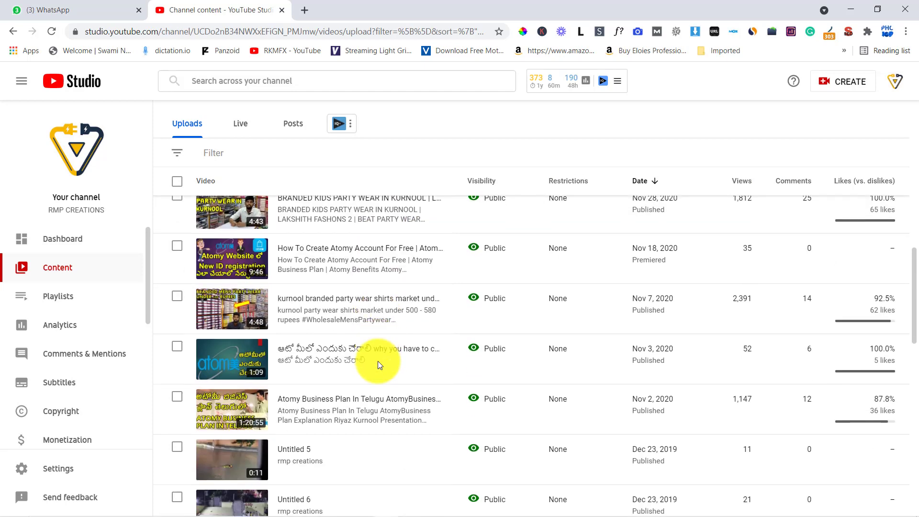
{"action": "scroll", "coordinate": [917, 431], "scroll_direction": "down", "scroll_amount": 5}
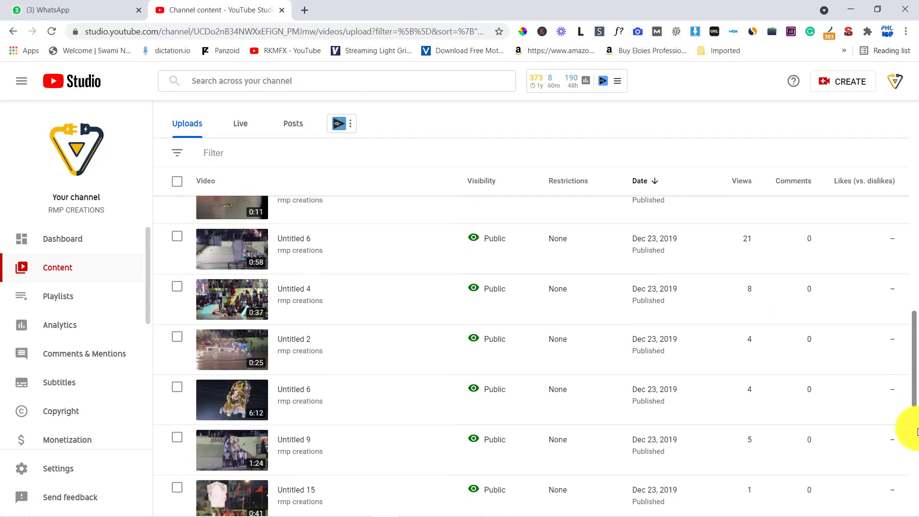
{"action": "scroll", "coordinate": [917, 431], "scroll_direction": "down", "scroll_amount": 3}
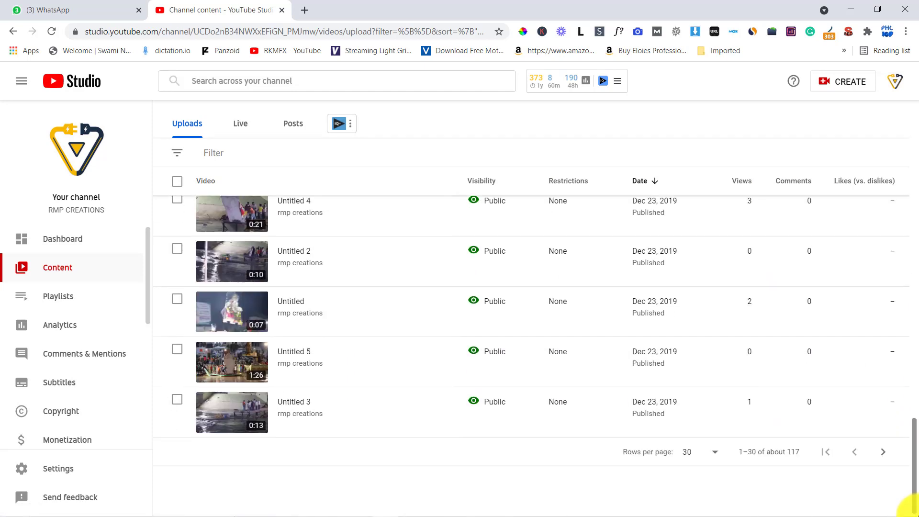
{"action": "left_click", "coordinate": [697, 454]}
{"action": "left_click", "coordinate": [704, 457]}
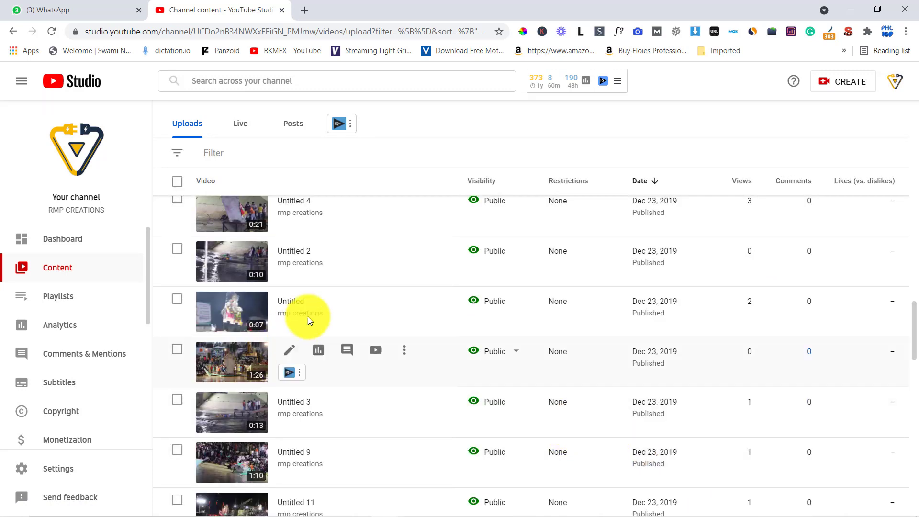
{"action": "scroll", "coordinate": [306, 316], "scroll_direction": "down", "scroll_amount": 5}
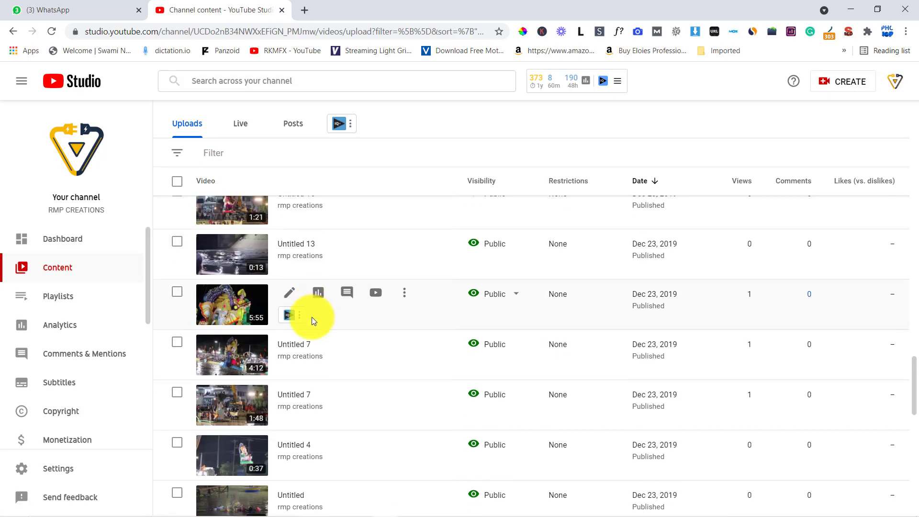
{"action": "scroll", "coordinate": [312, 317], "scroll_direction": "down", "scroll_amount": 3}
{"action": "scroll", "coordinate": [662, 323], "scroll_direction": "up", "scroll_amount": 15}
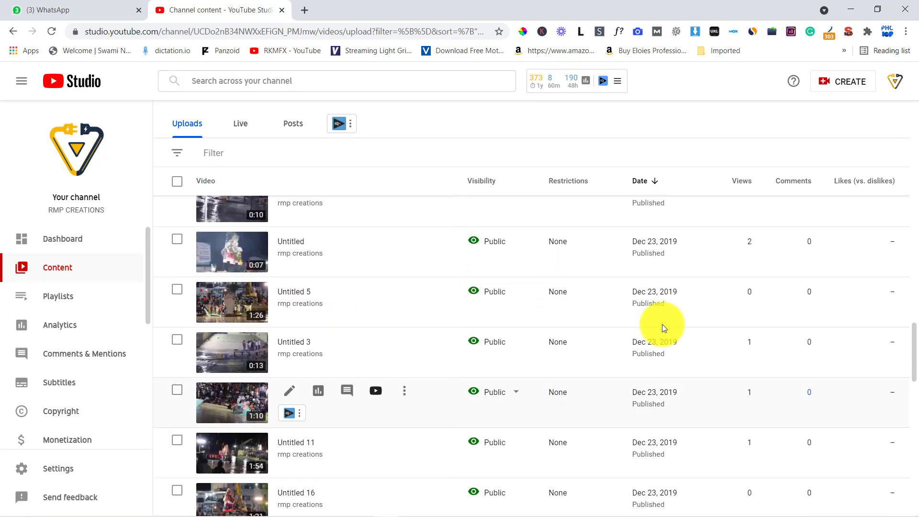
{"action": "scroll", "coordinate": [700, 326], "scroll_direction": "up", "scroll_amount": 4}
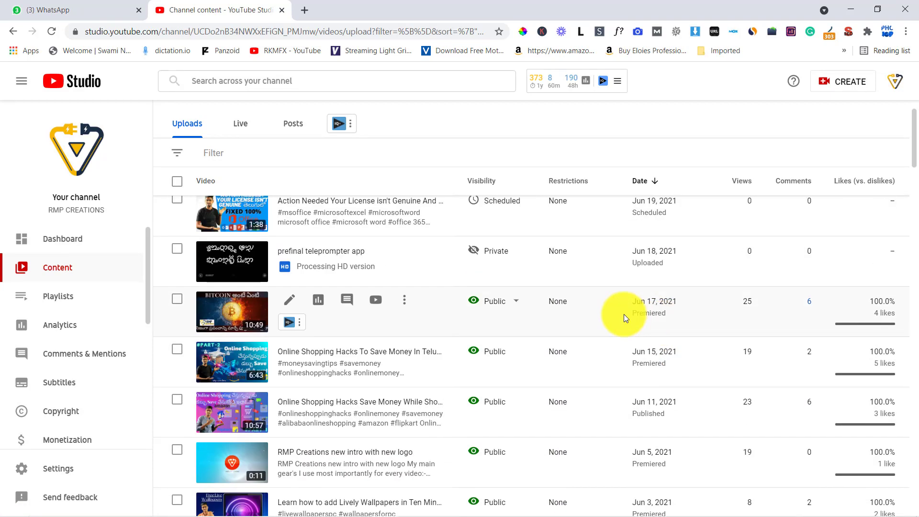
Select all 50 uploads and bulk-edit Shorts sampling to Don't allow sampling.
{"action": "left_click", "coordinate": [177, 217]}
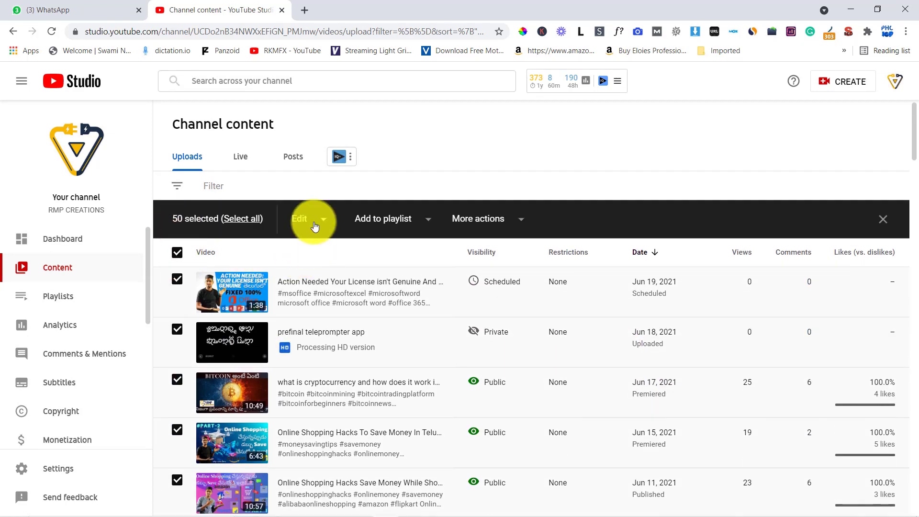
{"action": "left_click", "coordinate": [315, 225]}
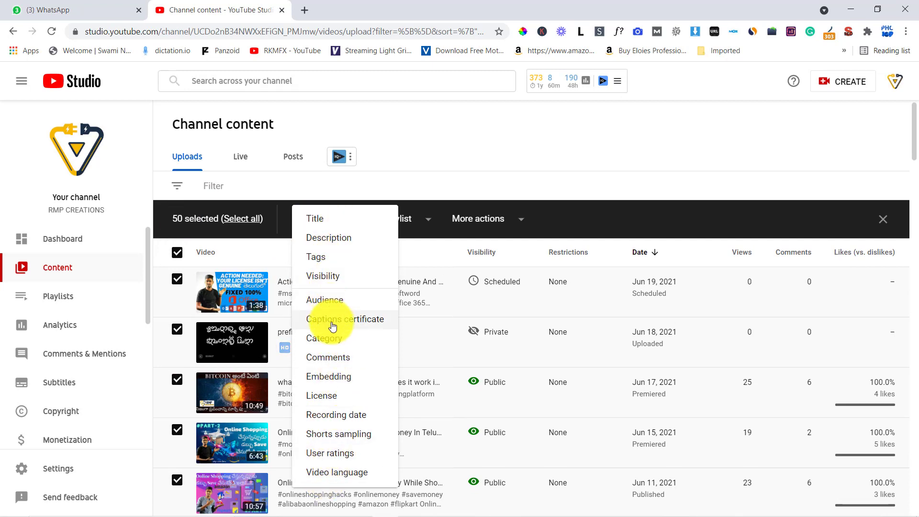
{"action": "left_click", "coordinate": [334, 434]}
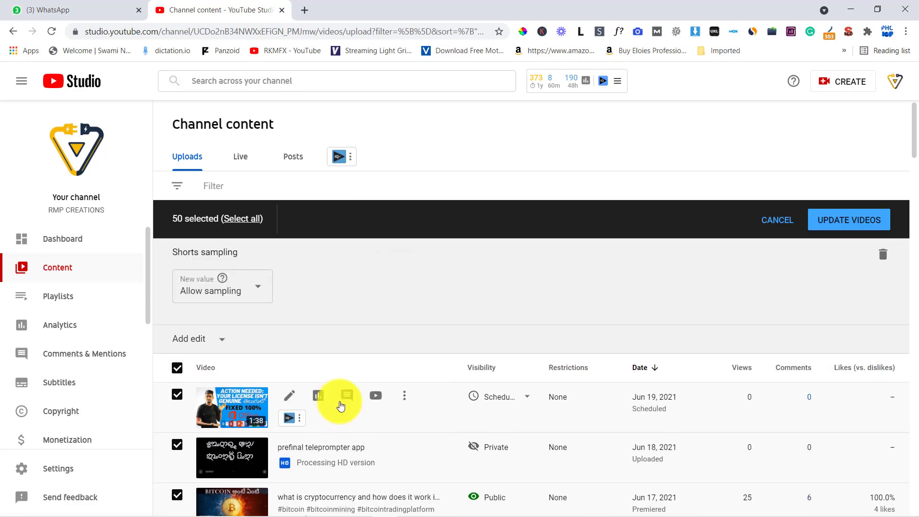
{"action": "left_click", "coordinate": [209, 300]}
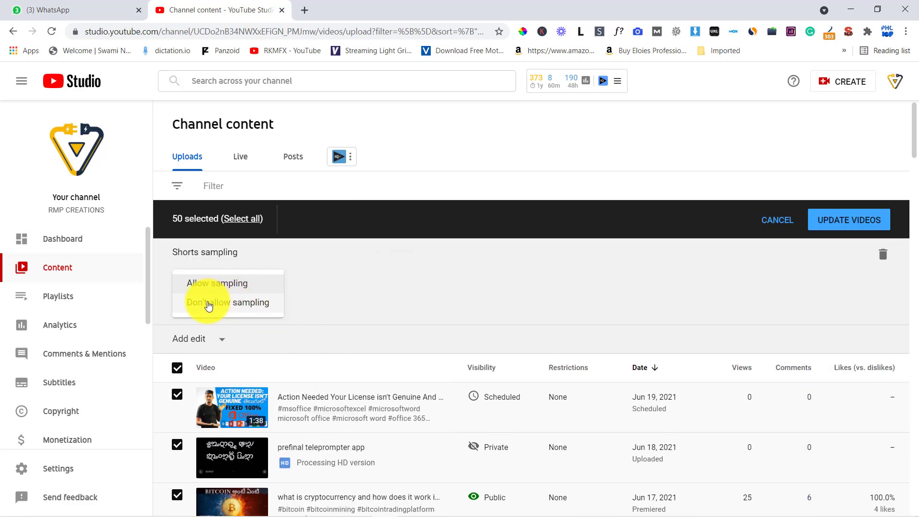
{"action": "left_click", "coordinate": [208, 304]}
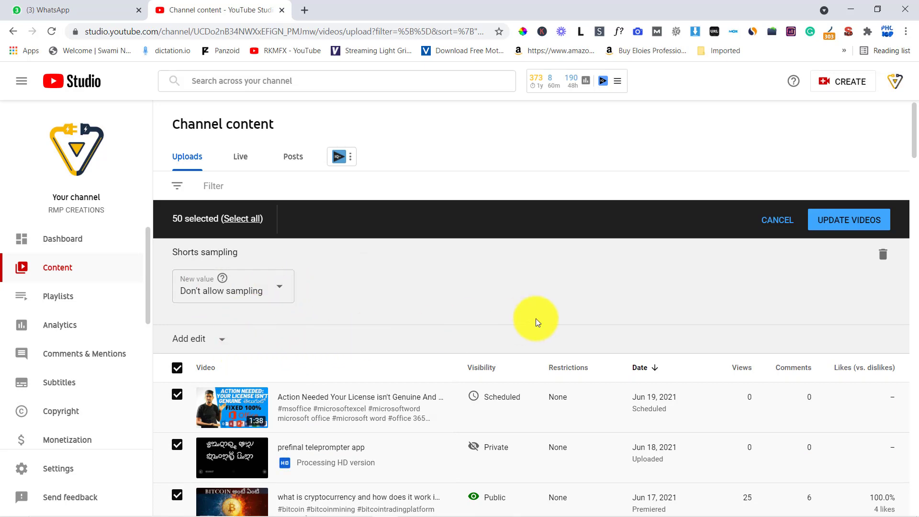
Review the bulk edit panel and start the update for the selected videos.
{"action": "scroll", "coordinate": [540, 335], "scroll_direction": "down", "scroll_amount": 1}
{"action": "scroll", "coordinate": [539, 348], "scroll_direction": "down", "scroll_amount": 20}
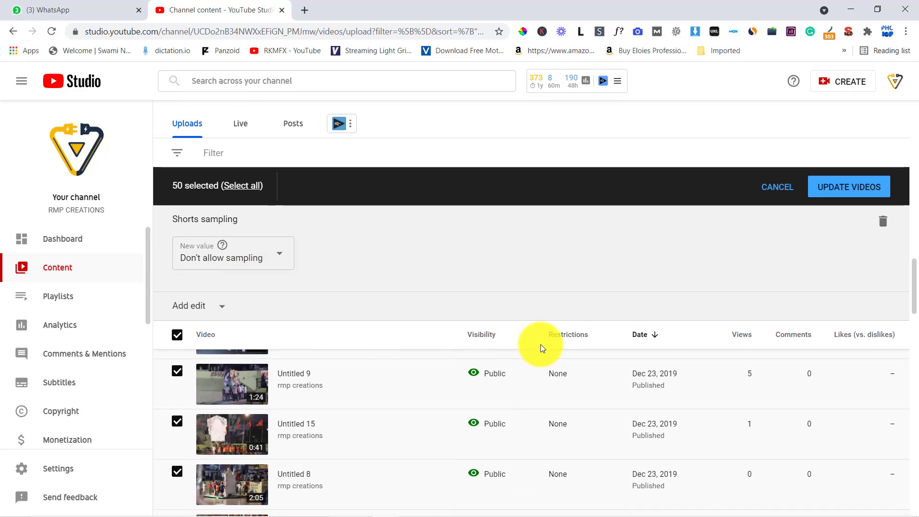
{"action": "scroll", "coordinate": [541, 346], "scroll_direction": "down", "scroll_amount": 8}
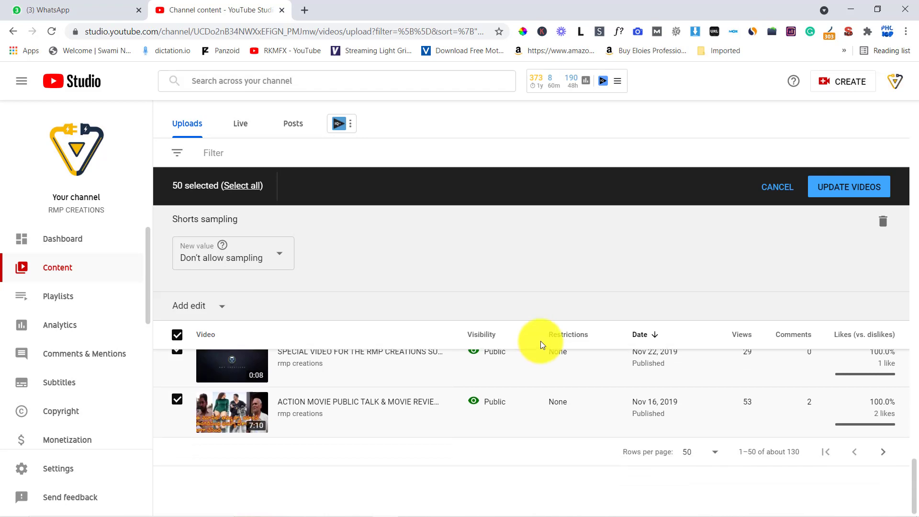
{"action": "scroll", "coordinate": [494, 309], "scroll_direction": "up", "scroll_amount": 5}
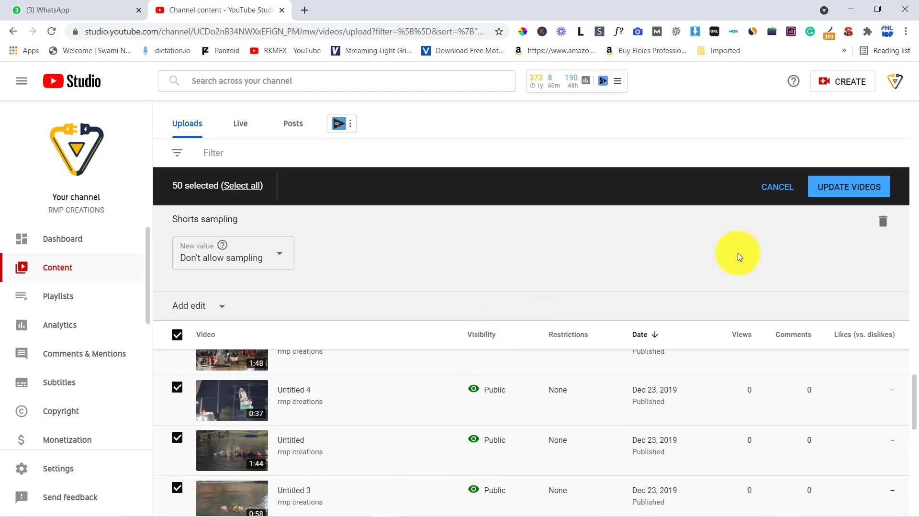
{"action": "left_click", "coordinate": [848, 194]}
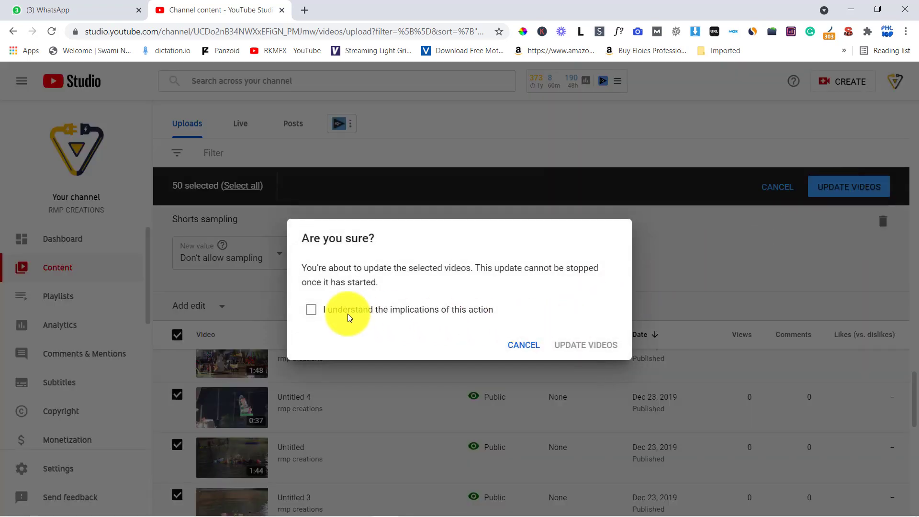
Tick 'I understand the implications of this action' and confirm the 50-video update.
{"action": "left_click", "coordinate": [312, 309]}
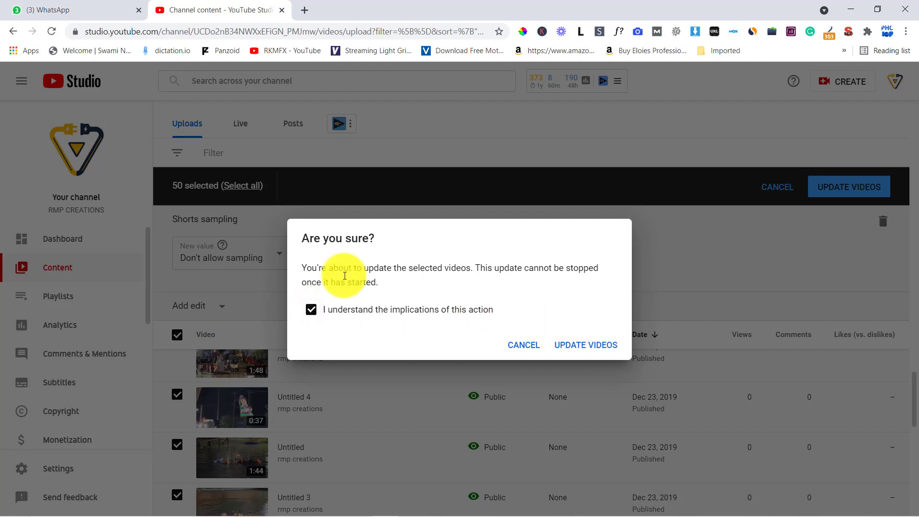
{"action": "left_click_drag", "start_coordinate": [298, 241], "coordinate": [388, 243]}
{"action": "left_click", "coordinate": [389, 245]}
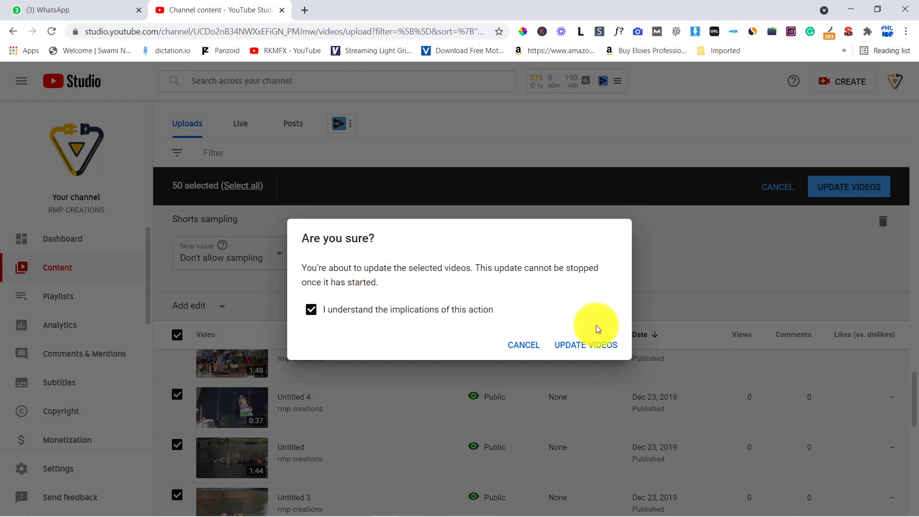
{"action": "left_click", "coordinate": [588, 343]}
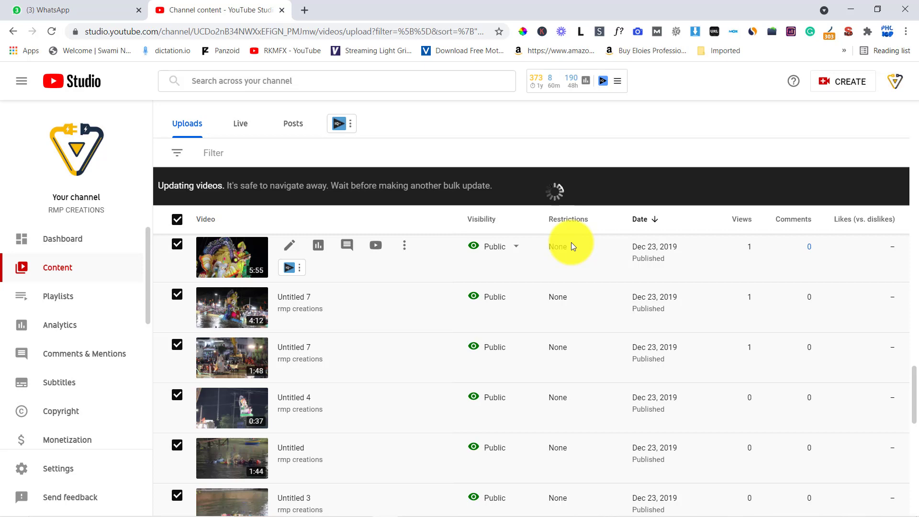
Scroll to the bottom of the updated uploads list.
{"action": "scroll", "coordinate": [903, 455], "scroll_direction": "down", "scroll_amount": 5}
{"action": "left_click_drag", "start_coordinate": [801, 452], "coordinate": [746, 448]}
{"action": "scroll", "coordinate": [866, 452], "scroll_direction": "up", "scroll_amount": 15}
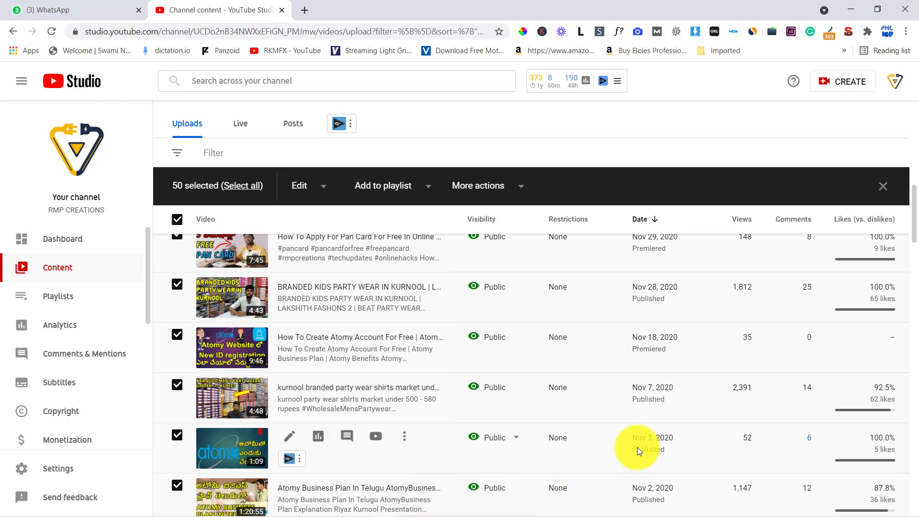
{"action": "scroll", "coordinate": [723, 363], "scroll_direction": "down", "scroll_amount": 1}
{"action": "scroll", "coordinate": [722, 360], "scroll_direction": "down", "scroll_amount": 15}
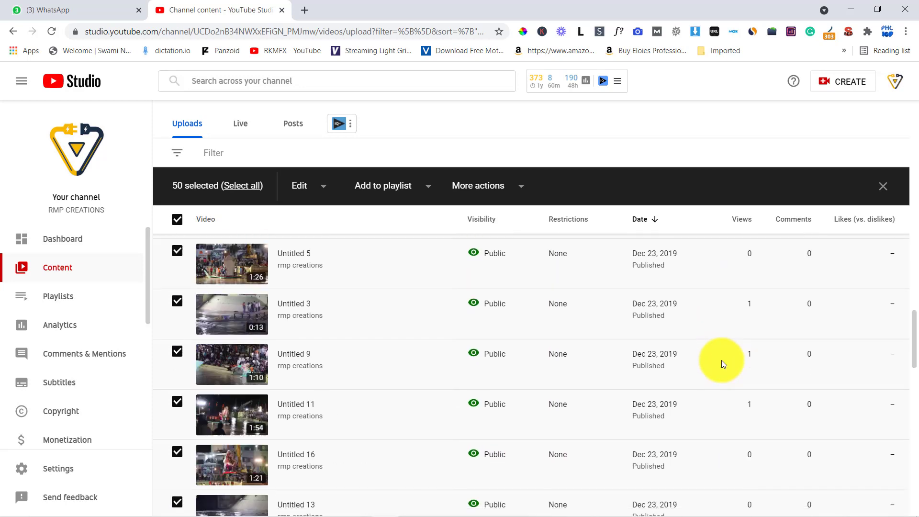
{"action": "scroll", "coordinate": [721, 362], "scroll_direction": "down", "scroll_amount": 2}
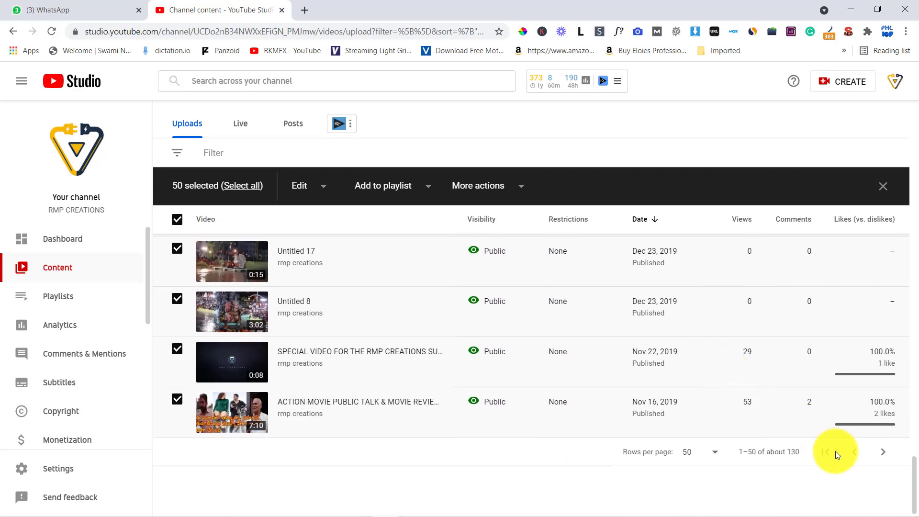
On the next page of uploads, select all 50 videos and choose Shorts sampling to edit.
{"action": "left_click", "coordinate": [876, 453]}
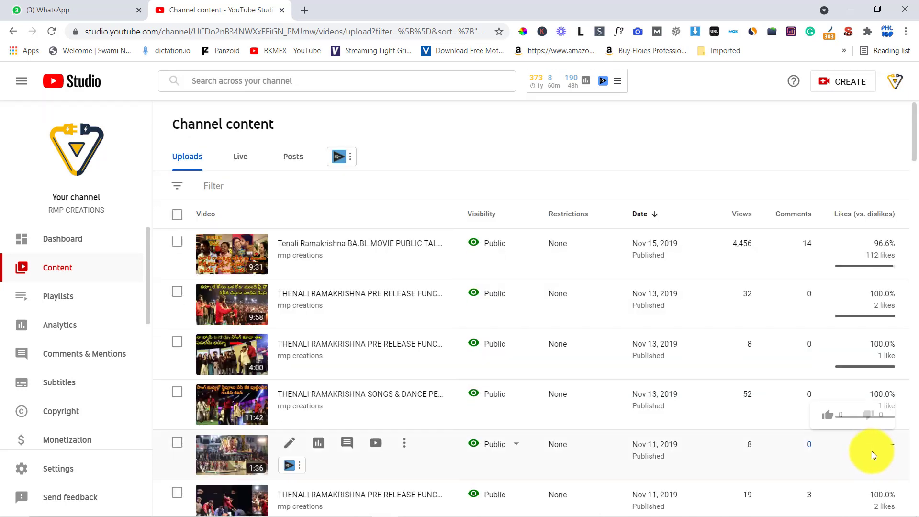
{"action": "left_click", "coordinate": [177, 216]}
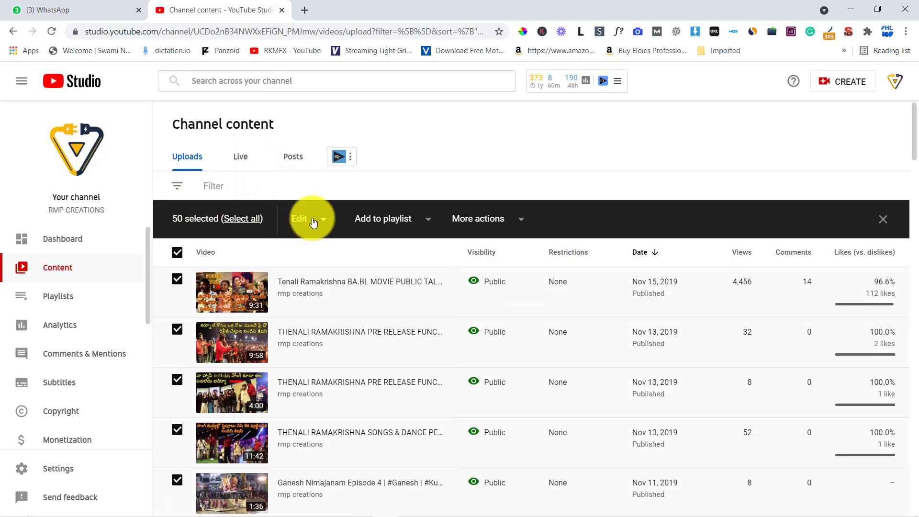
{"action": "left_click", "coordinate": [302, 218]}
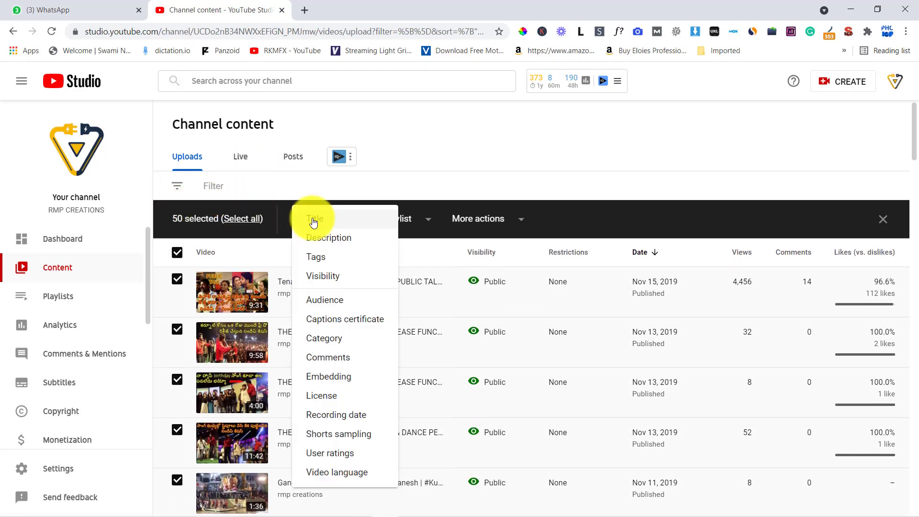
{"action": "left_click", "coordinate": [318, 434]}
Set Shorts sampling to Don't allow sampling and confirm the bulk update.
{"action": "left_click", "coordinate": [213, 288]}
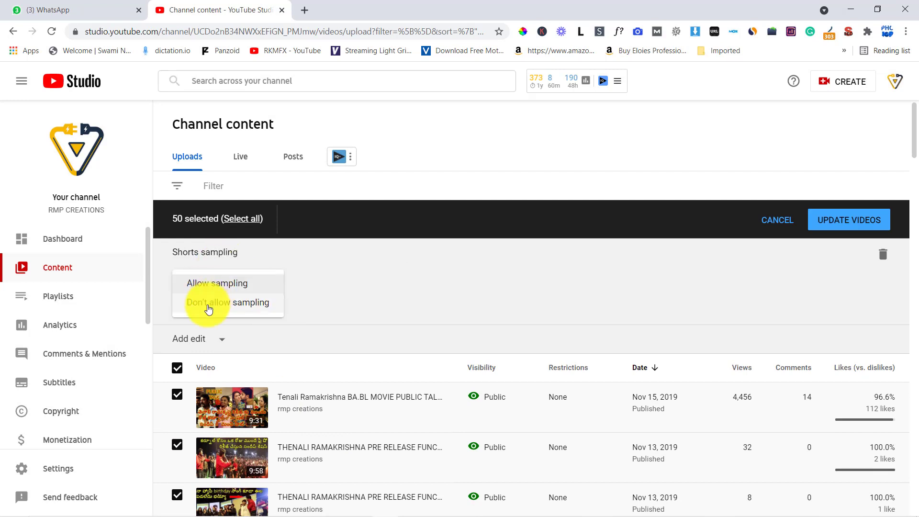
{"action": "left_click", "coordinate": [213, 303]}
{"action": "left_click", "coordinate": [827, 220]}
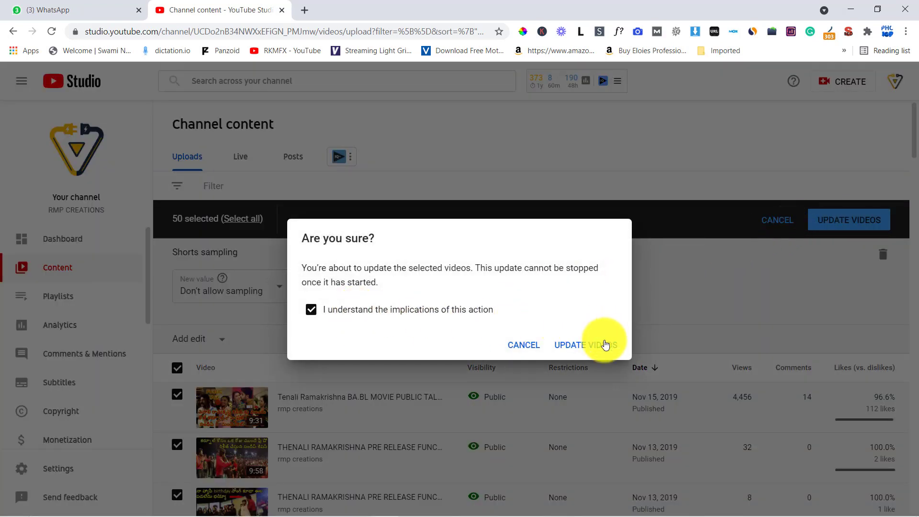
{"action": "left_click", "coordinate": [606, 344]}
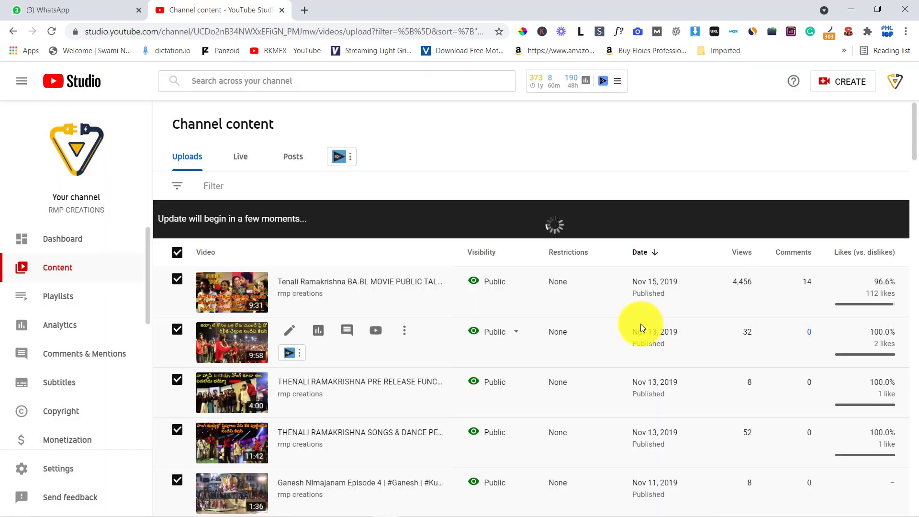